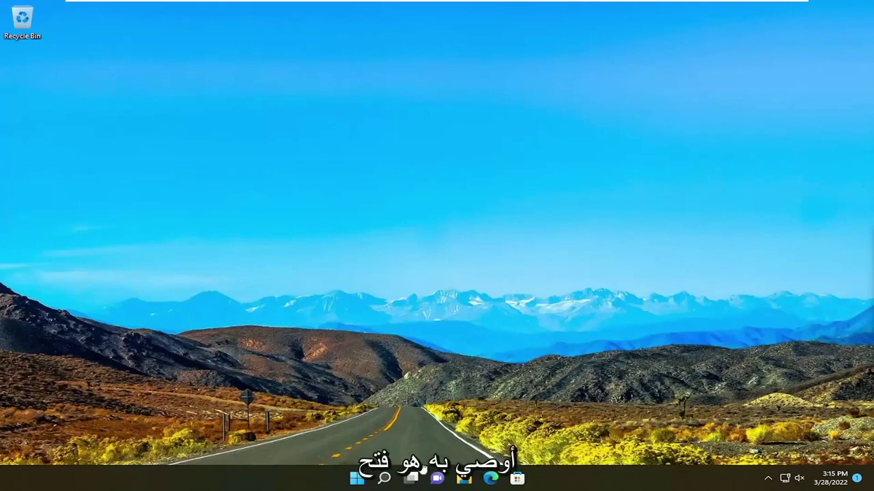
# Step: Run wsreset from Windows search to clear the Microsoft Store cache
pyautogui.click(384, 479)
pyautogui.write('w')
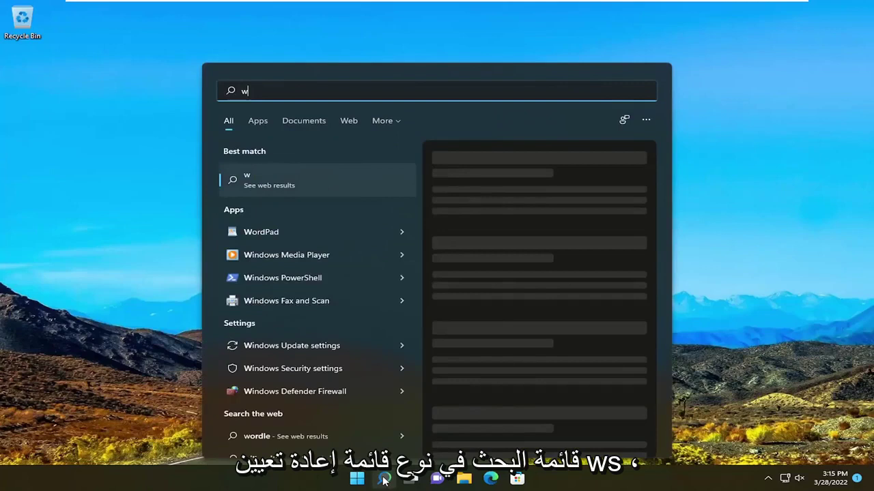
pyautogui.write('sreset')
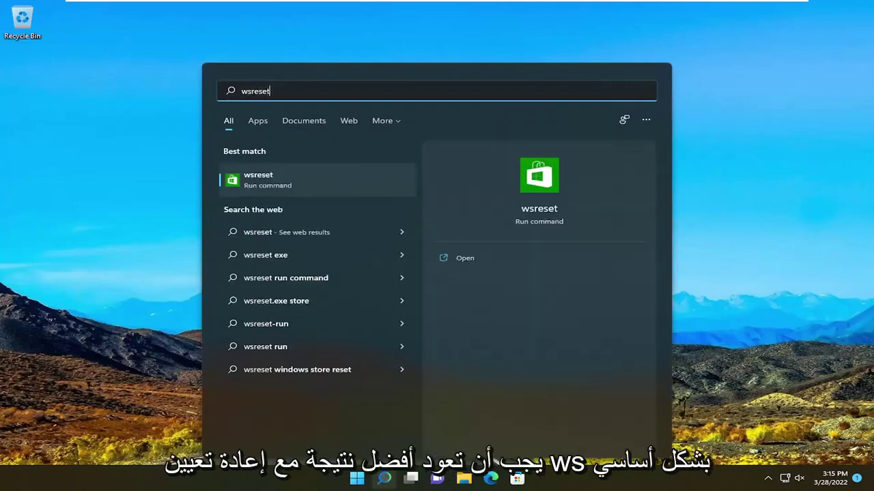
pyautogui.click(273, 183)
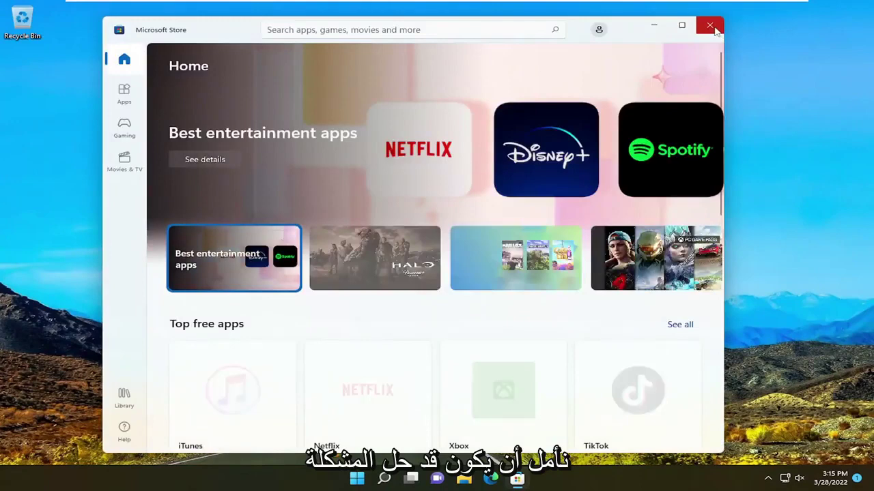
# Step: Close the Store and launch Command Prompt as administrator, approving the UAC prompt
pyautogui.click(713, 27)
pyautogui.click(392, 479)
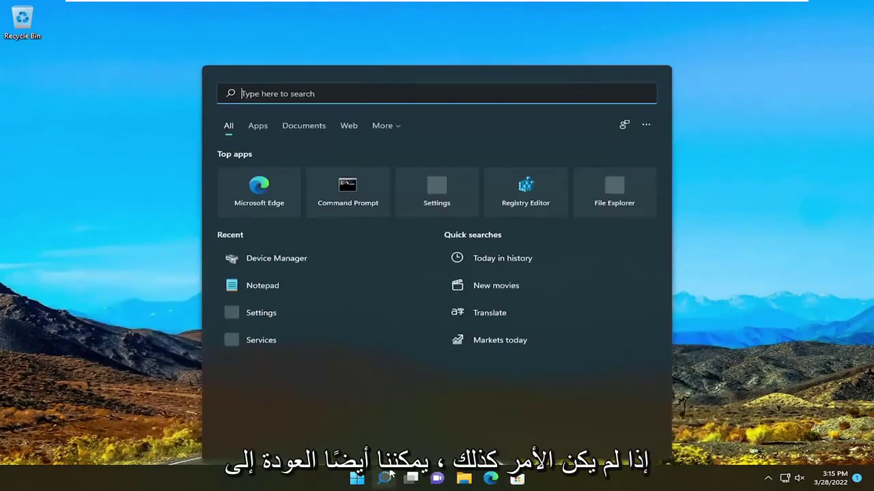
pyautogui.write('cmd')
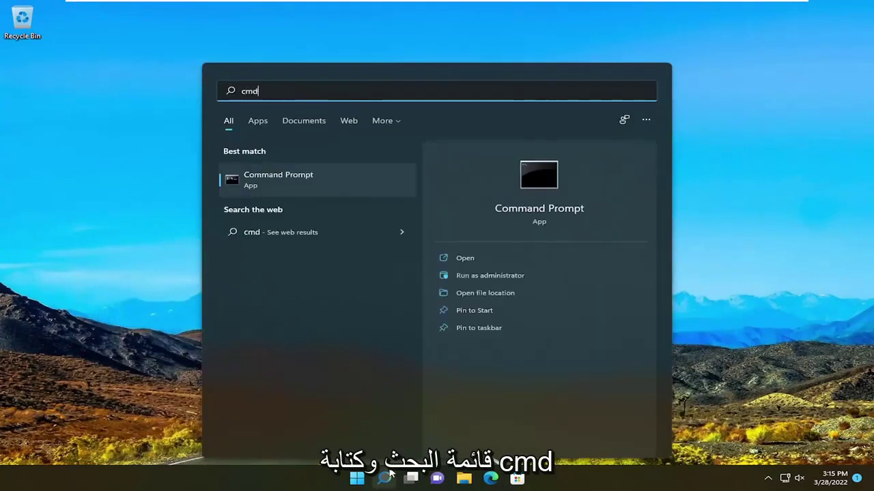
pyautogui.rightClick(293, 176)
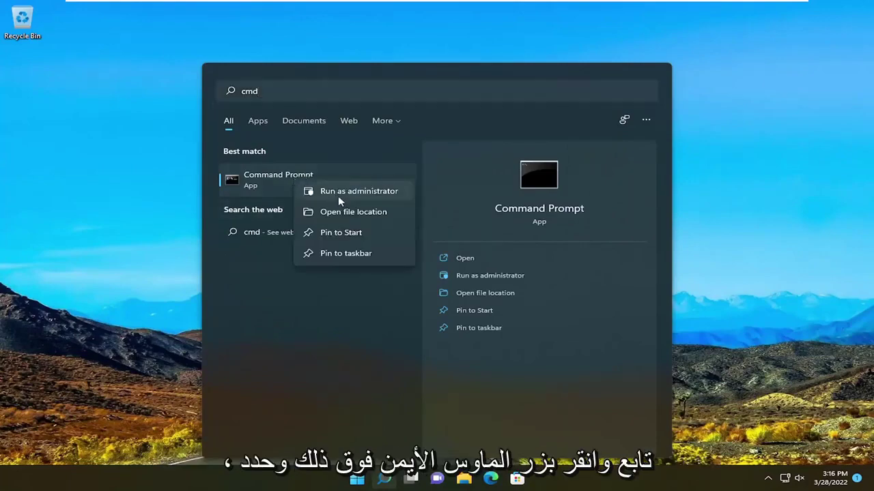
pyautogui.click(338, 194)
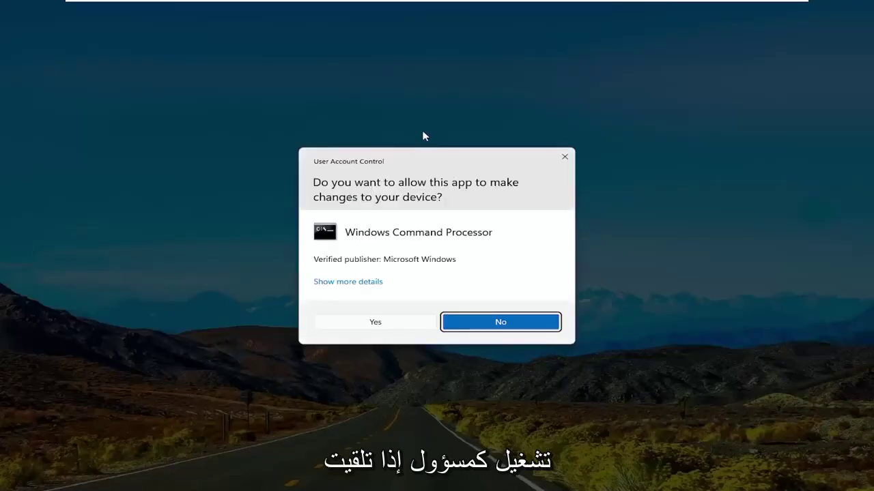
pyautogui.click(376, 323)
pyautogui.moveTo(304, 49); pyautogui.dragTo(389, 72)
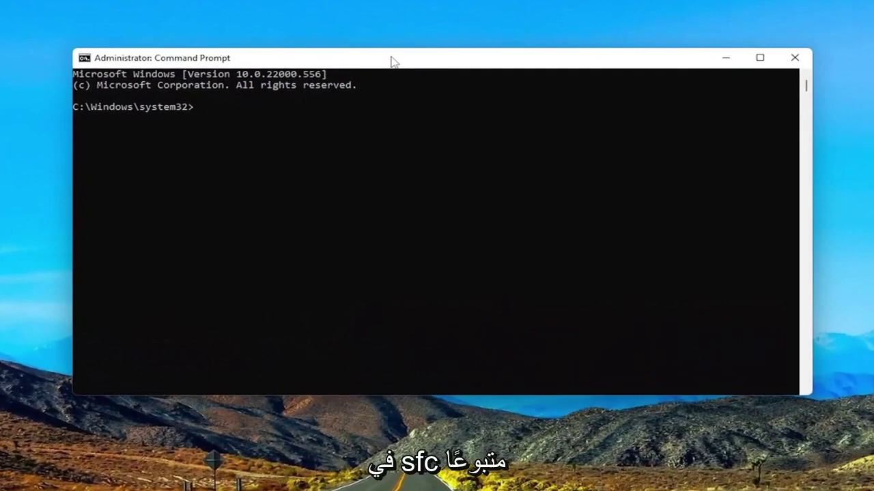
# Step: Run sfc /scannow and let verification reach 100% with no integrity violations
pyautogui.write('sfc')
pyautogui.write(' /scanno')
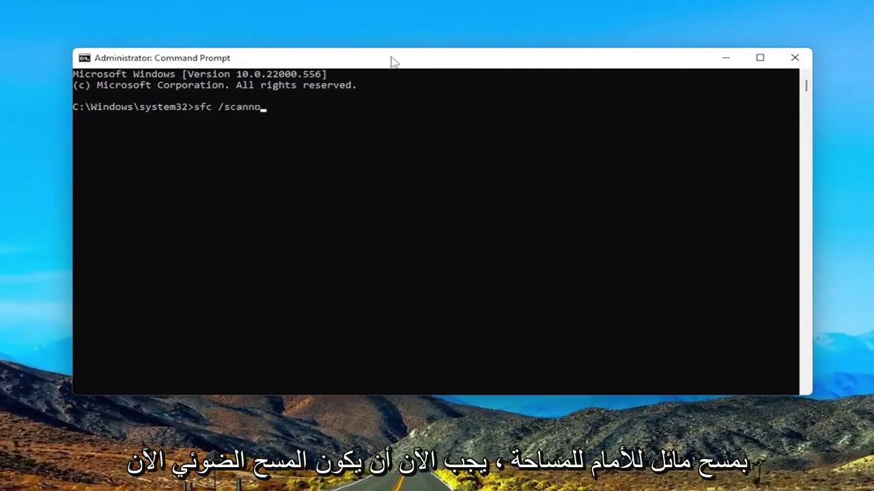
pyautogui.write('w')
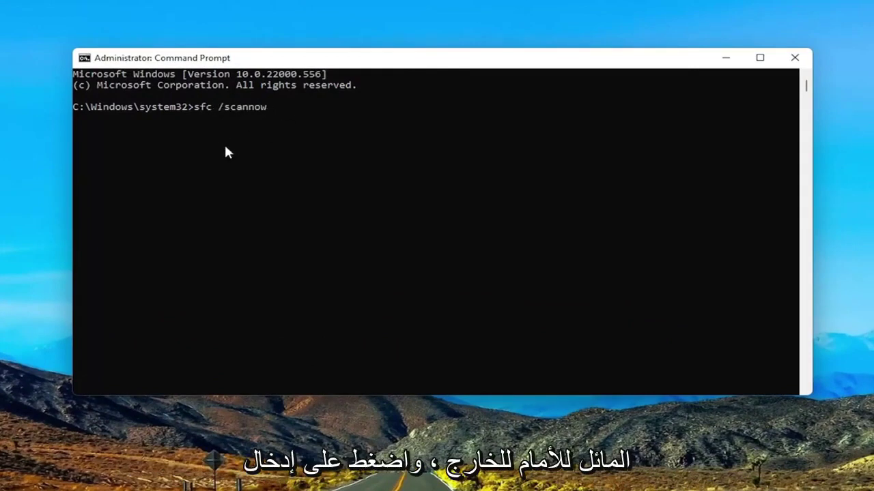
pyautogui.press('Return')
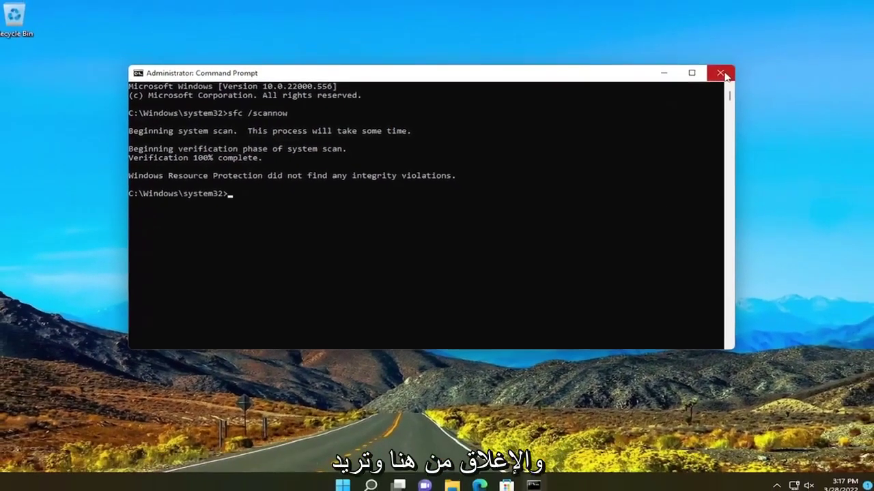
# Step: Close the elevated Command Prompt and bring up the Start menu's Shut down or sign out options
pyautogui.click(763, 64)
pyautogui.rightClick(358, 481)
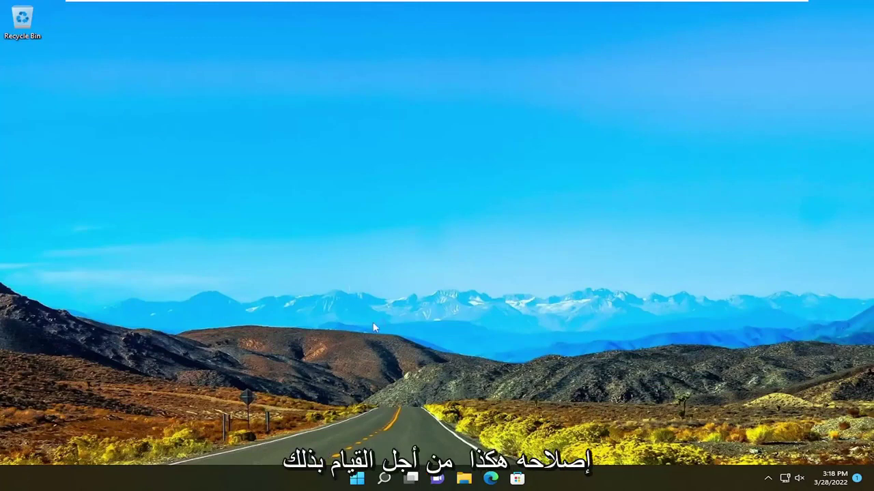
# Step: Open Apps & features from search and scroll the installed apps list to Camera
pyautogui.click(384, 479)
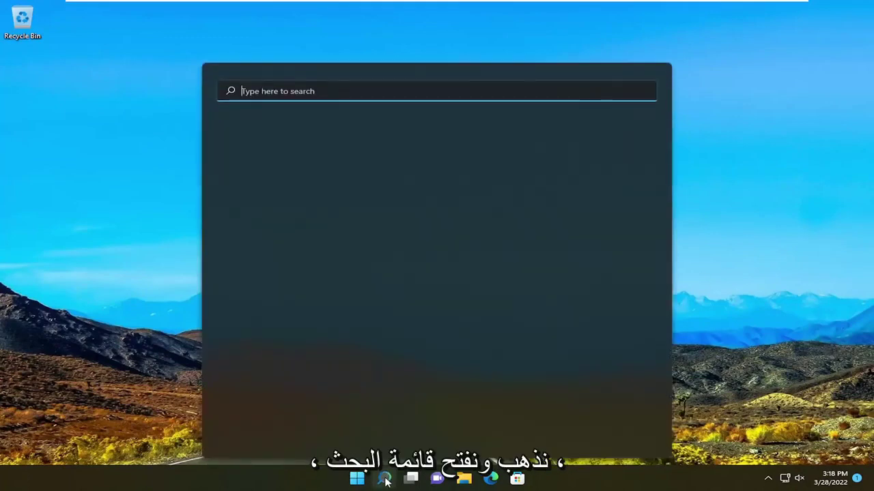
pyautogui.write('ap')
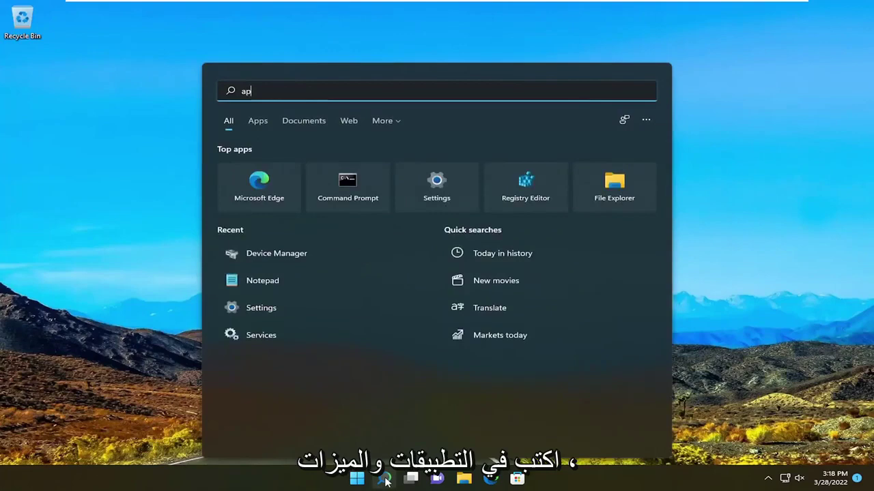
pyautogui.write('ps and fea')
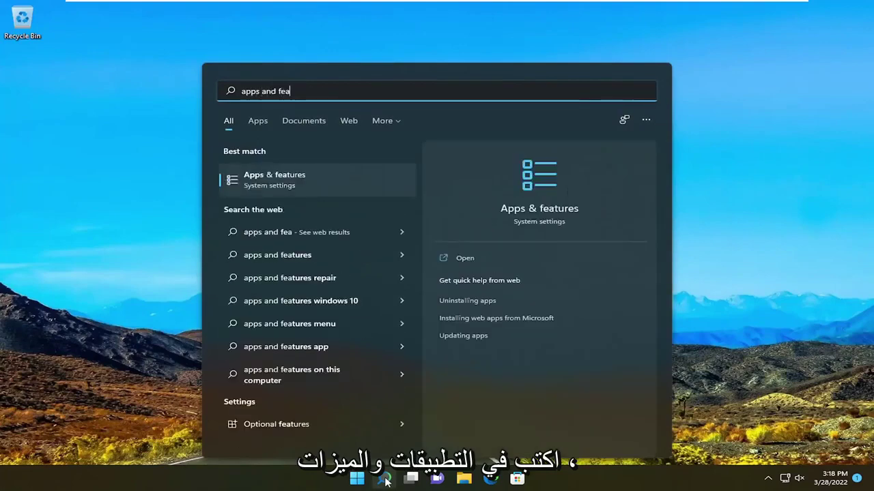
pyautogui.click(292, 185)
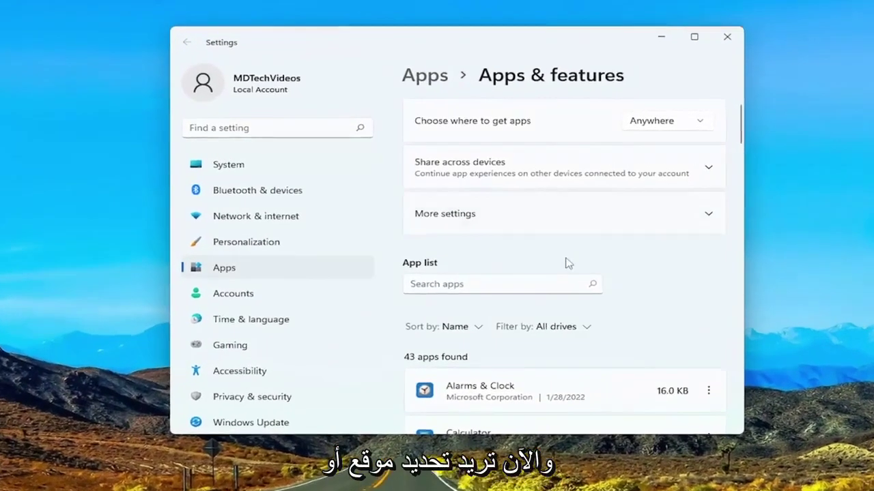
pyautogui.scroll(-2, 574, 266)
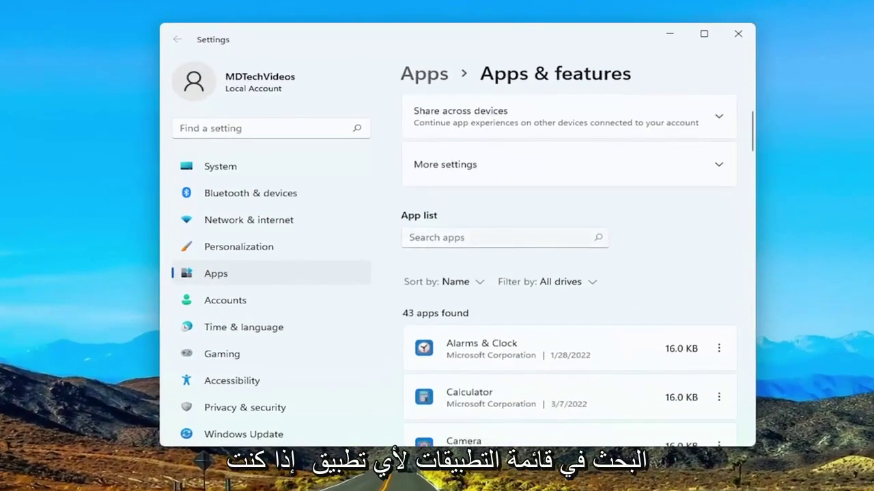
pyautogui.scroll(-3, 445, 246)
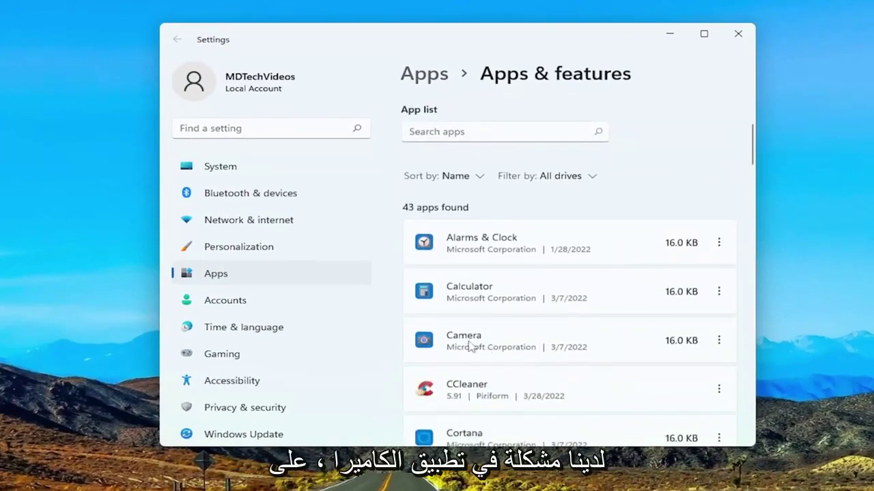
# Step: Open Camera's Advanced options and run Repair, keeping the app's data
pyautogui.click(720, 344)
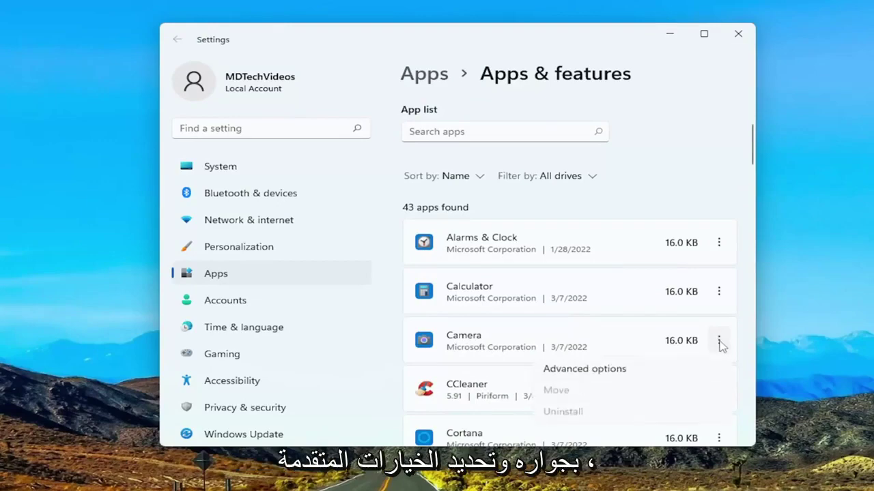
pyautogui.click(594, 372)
pyautogui.scroll(-3, 576, 334)
pyautogui.scroll(-3, 574, 332)
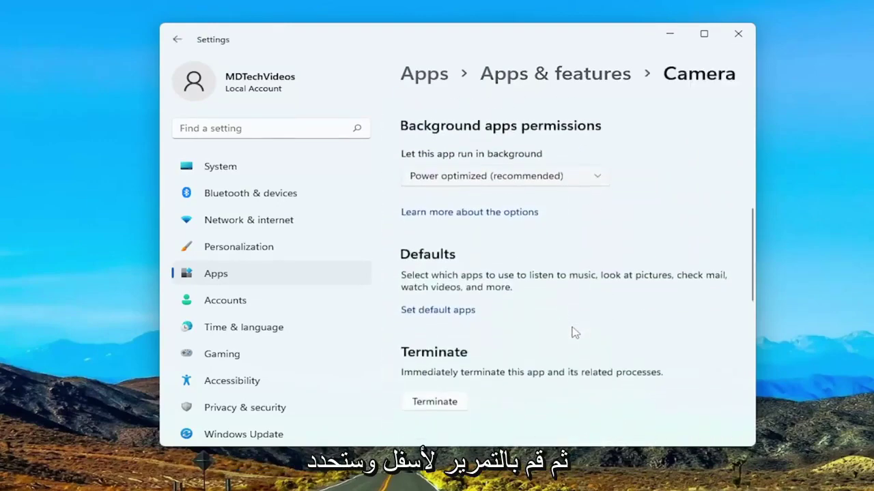
pyautogui.scroll(-3, 575, 334)
pyautogui.scroll(-1, 573, 332)
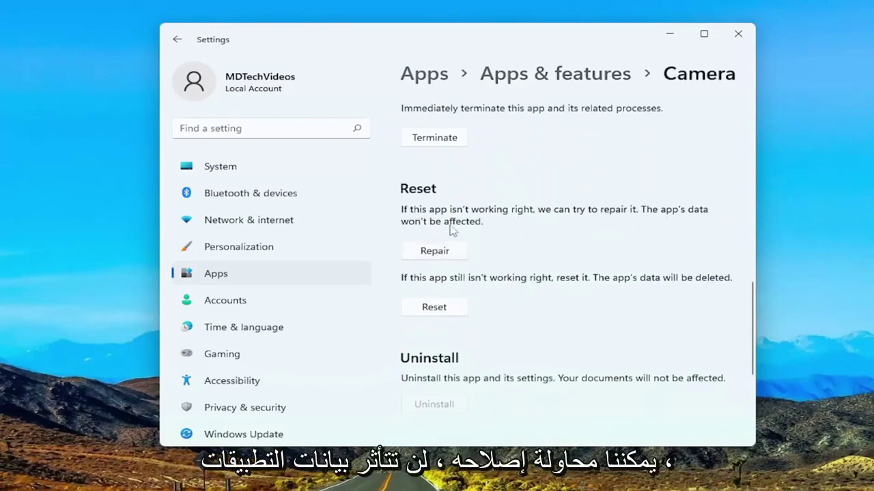
pyautogui.click(452, 250)
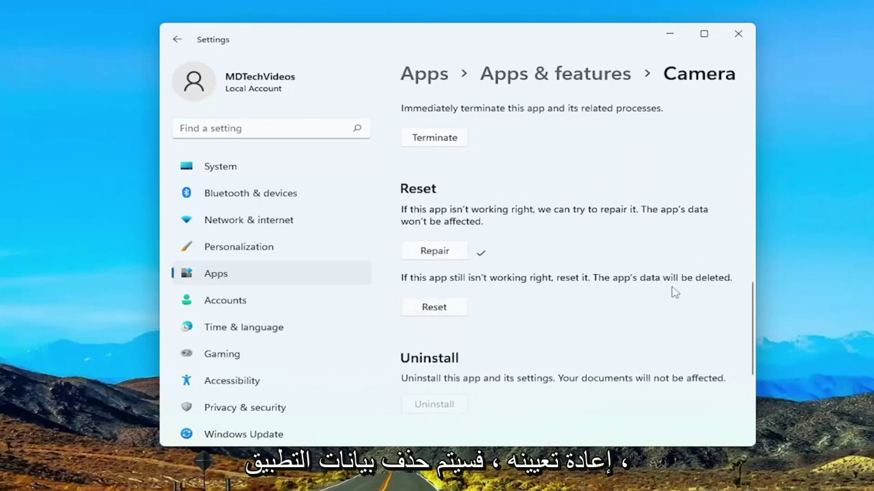
# Step: Reset the Camera app and confirm deleting its data
pyautogui.click(439, 307)
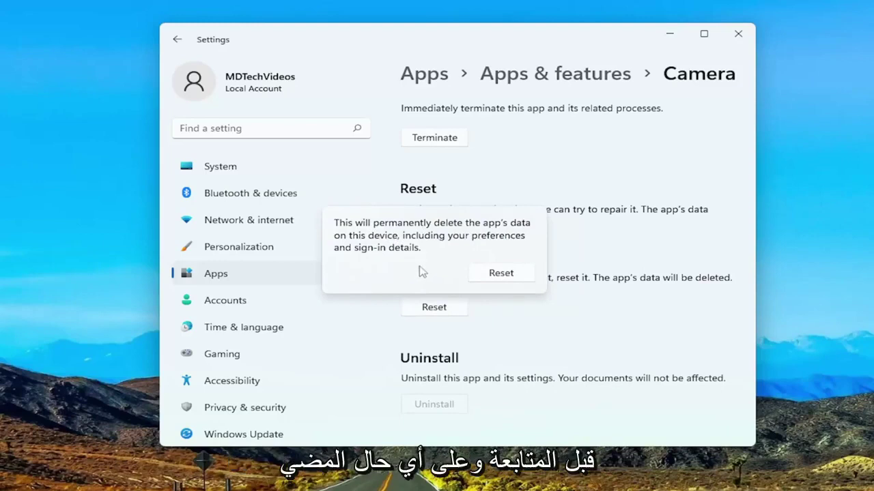
pyautogui.click(506, 279)
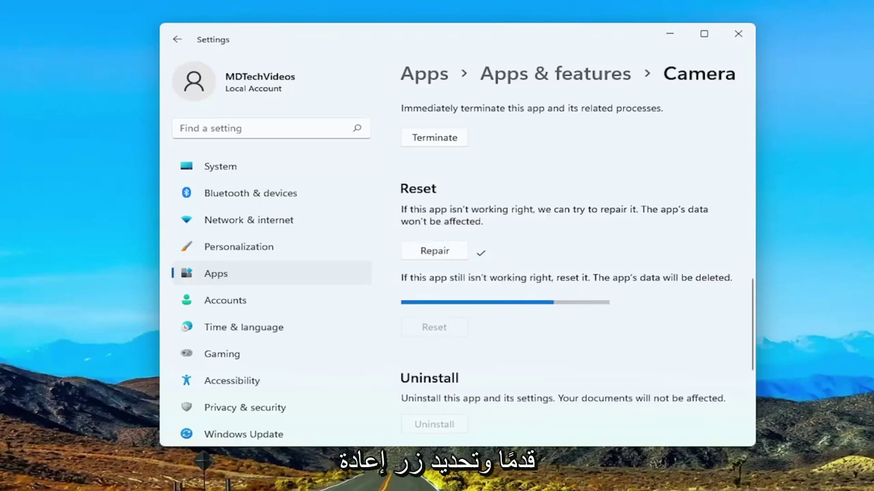